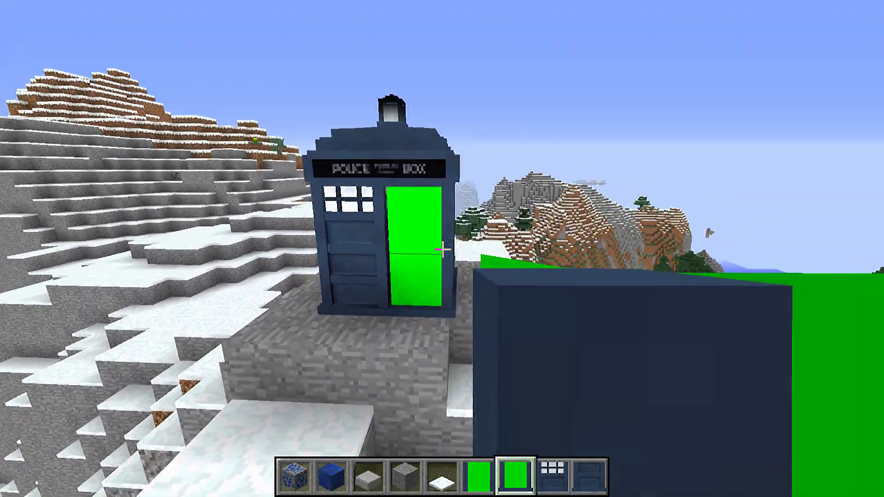
Step: Set the world time to 4500 and line up the view on the police box's front corner
key(d)
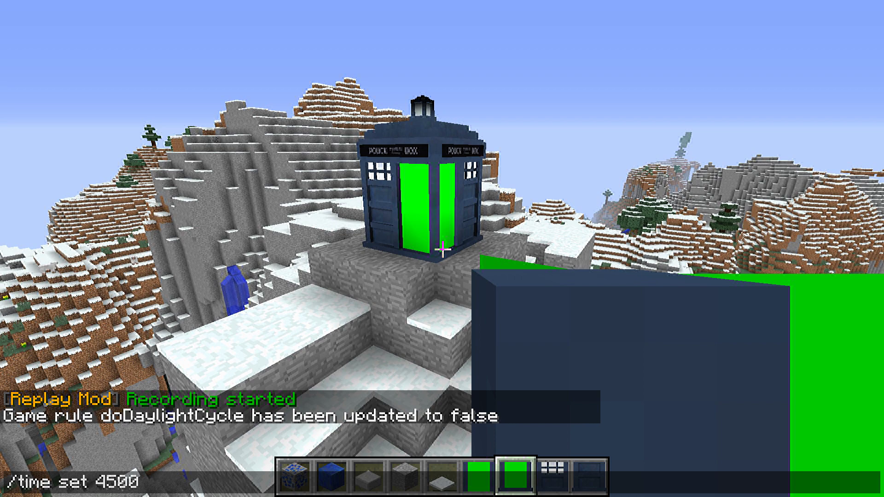
key(Return)
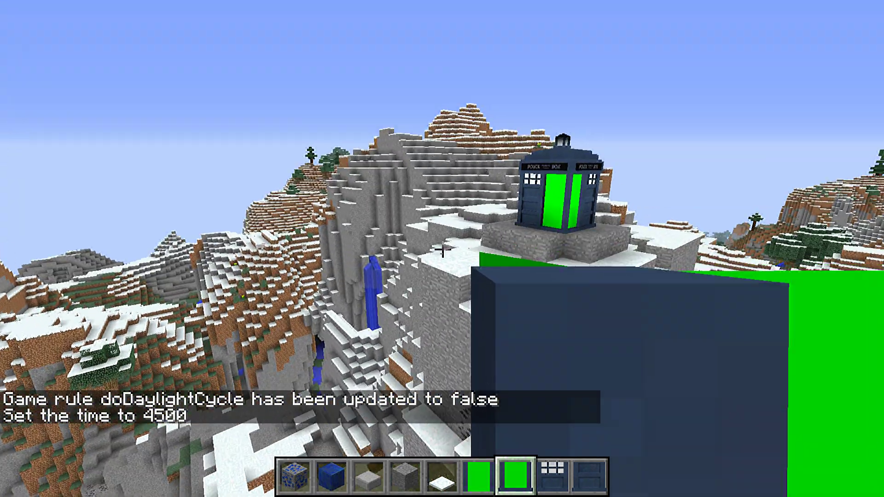
key(w)
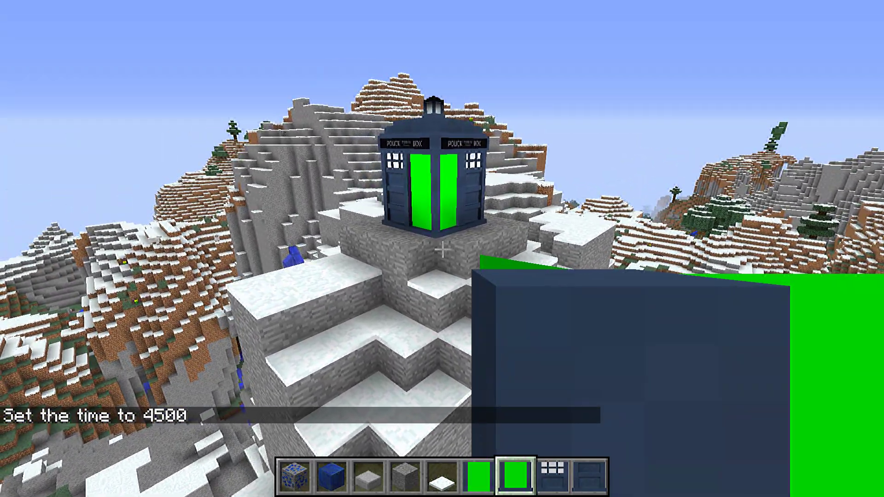
key(w)
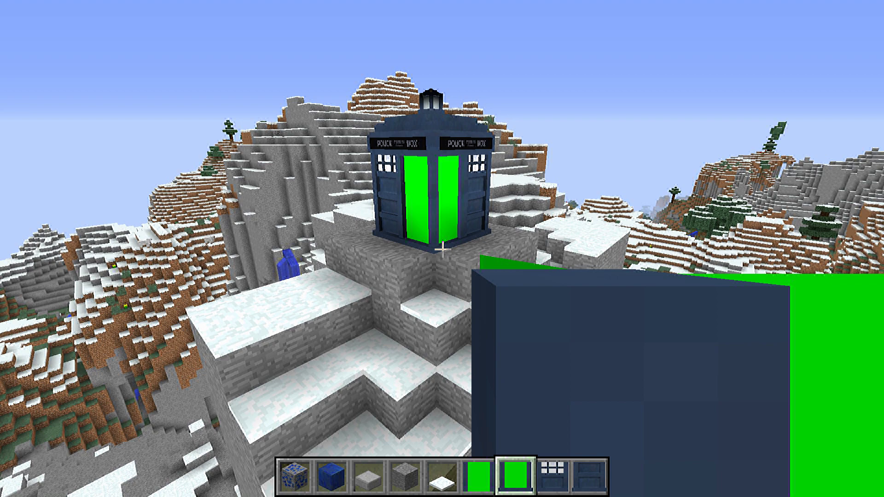
key(s)
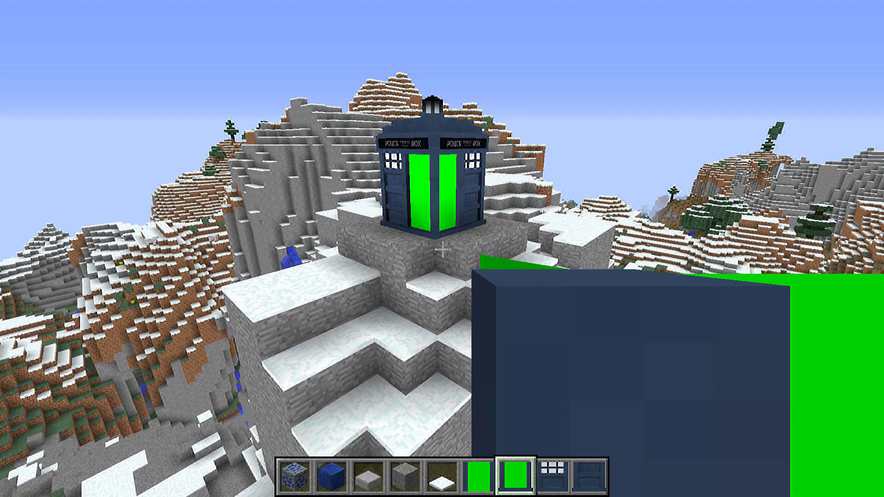
key(w)
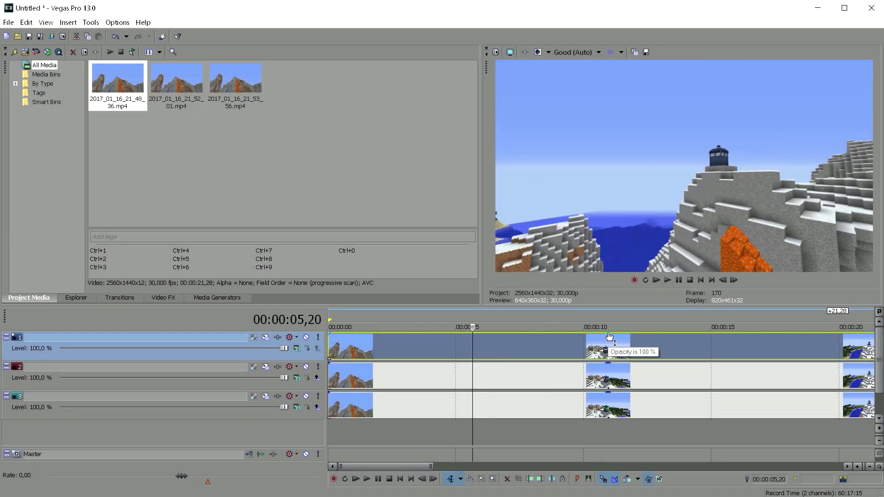
Step: Lower the top-track clip's opacity to 39% to compare it with the clip below, and place the playhead at 00:00:06,00
key(Left)
key(Left)
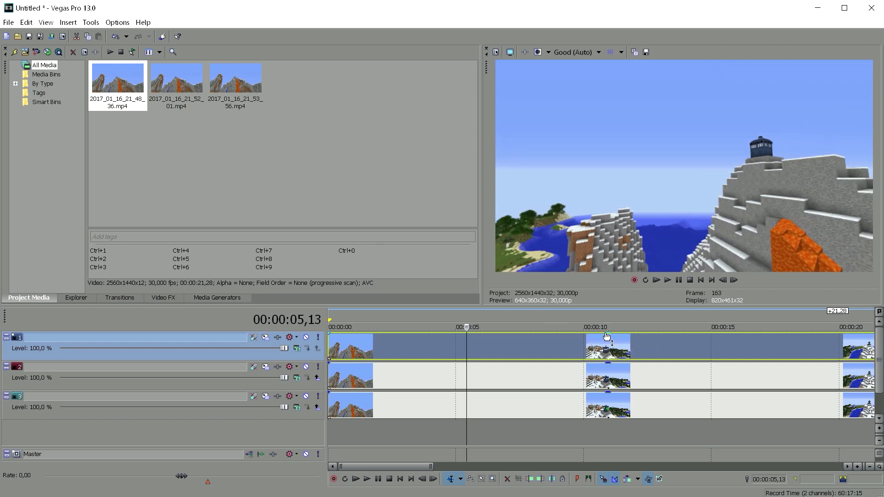
drag(609, 337, 610, 353)
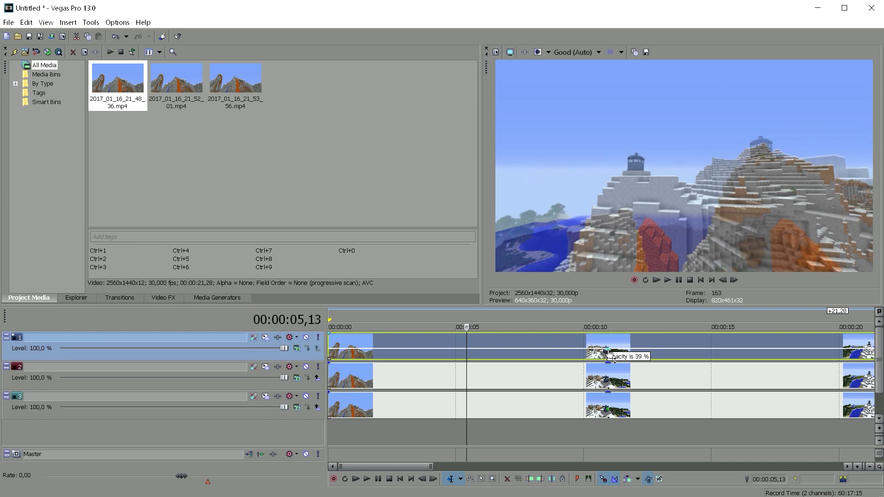
click(415, 376)
drag(415, 376, 480, 382)
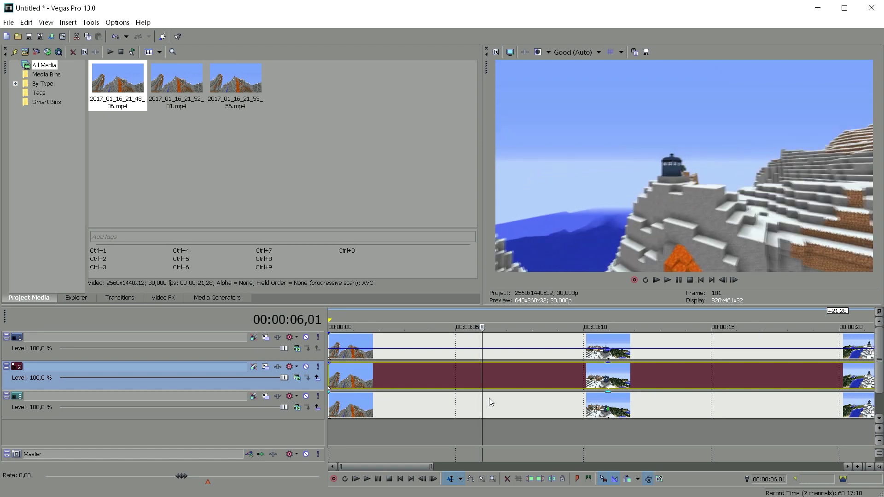
scroll(536, 415, up, 3)
key(Left)
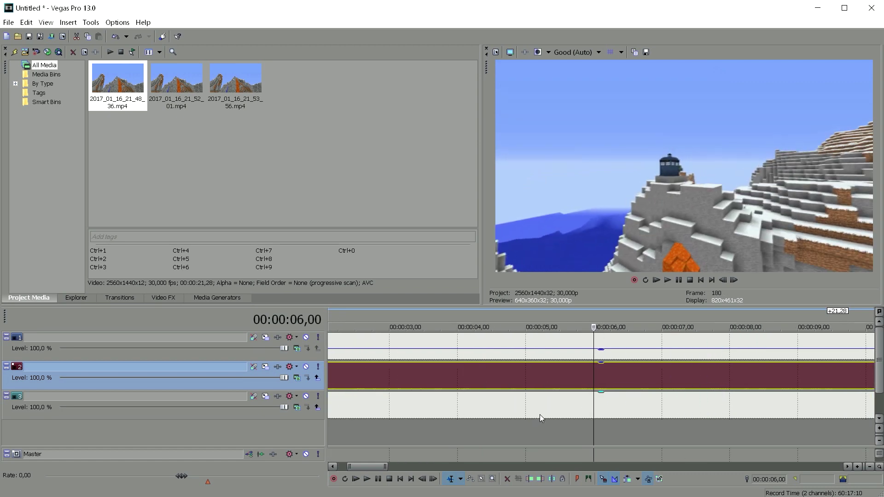
Step: Cut the top-track clip at 00:00:06,00, delete the part after the cut, and restore the remaining part's full opacity
scroll(539, 416, down, 4)
click(491, 341)
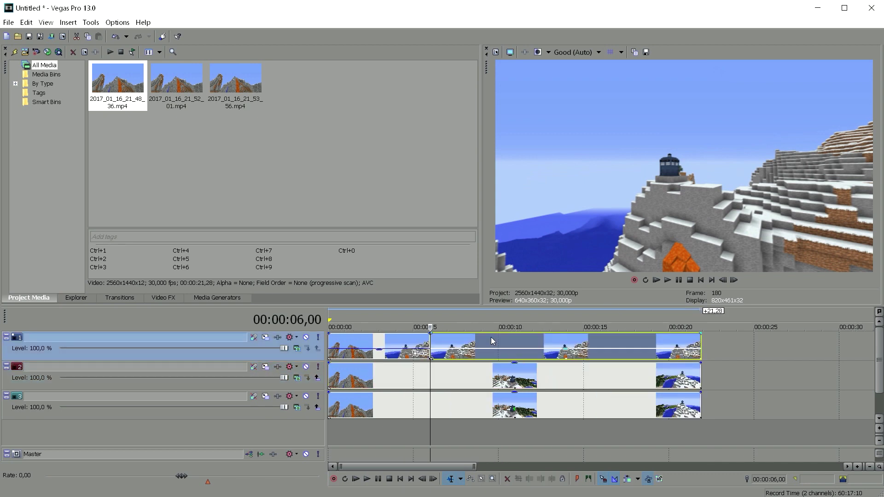
key(Delete)
drag(381, 354, 406, 338)
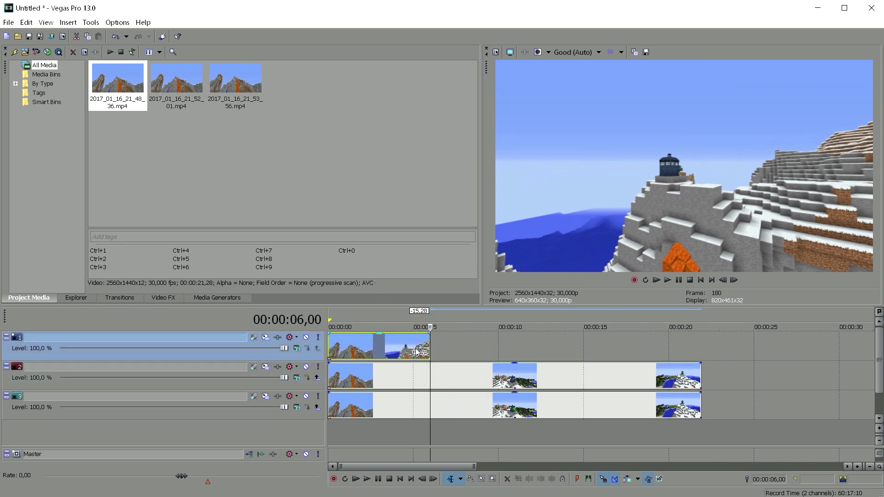
Step: Split the second-track clip at 00:00:06,00, delete its first part, and move the rest up behind the top-track clip
click(430, 375)
key(s)
click(410, 382)
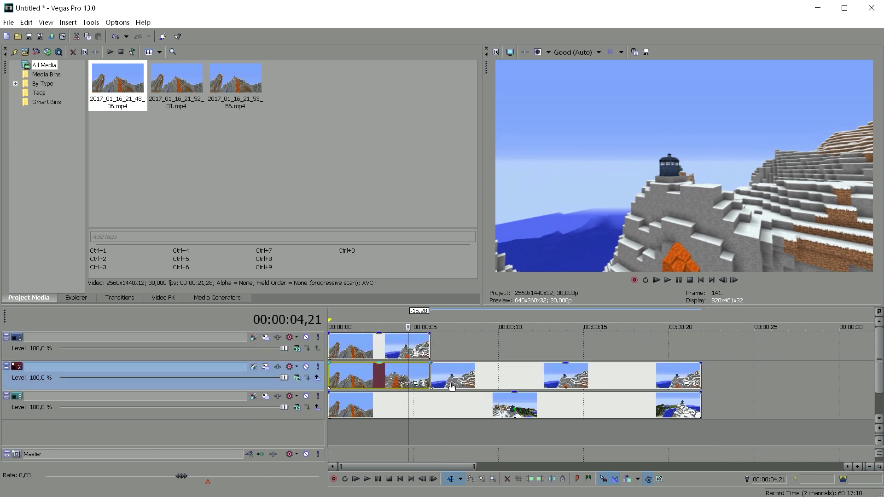
key(Delete)
click(451, 377)
drag(451, 377, 446, 352)
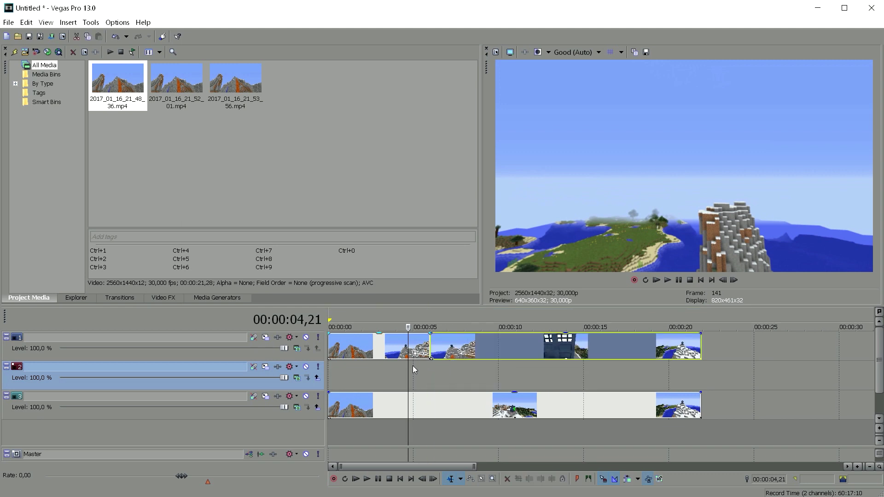
Step: Scrub the timeline to 00:00:09,11 in the second top-track clip to find the next transition point
drag(408, 389, 488, 384)
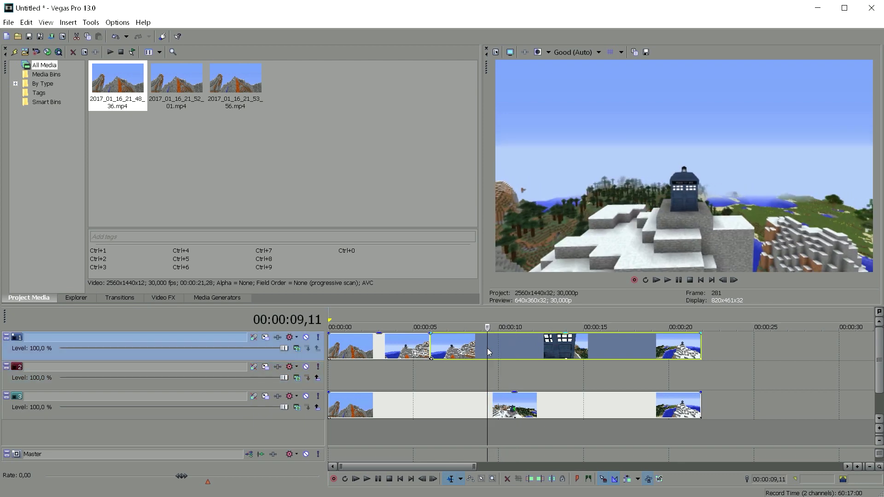
mouse_move(487, 348)
mouse_down()
mouse_move(517, 385)
mouse_move(481, 354)
mouse_up()
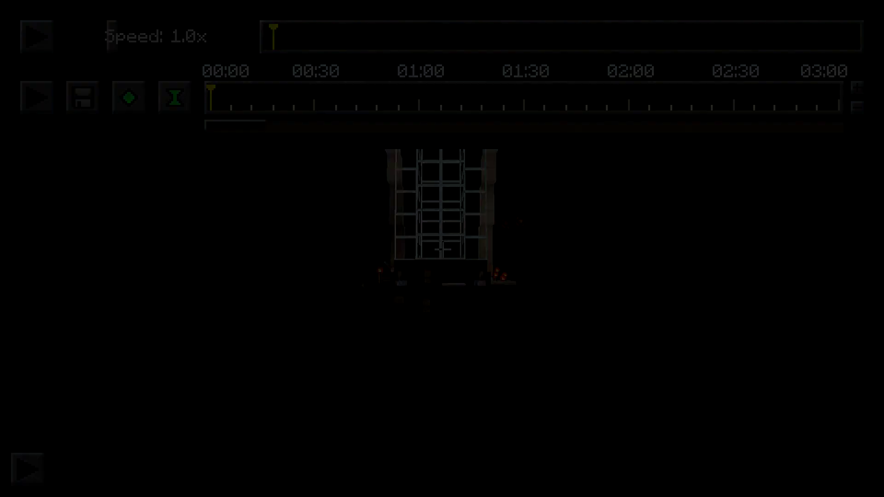
Step: Switch to the Replay Mod replay of the interior and load the Tardis preset from the keyframe repository
key(w)
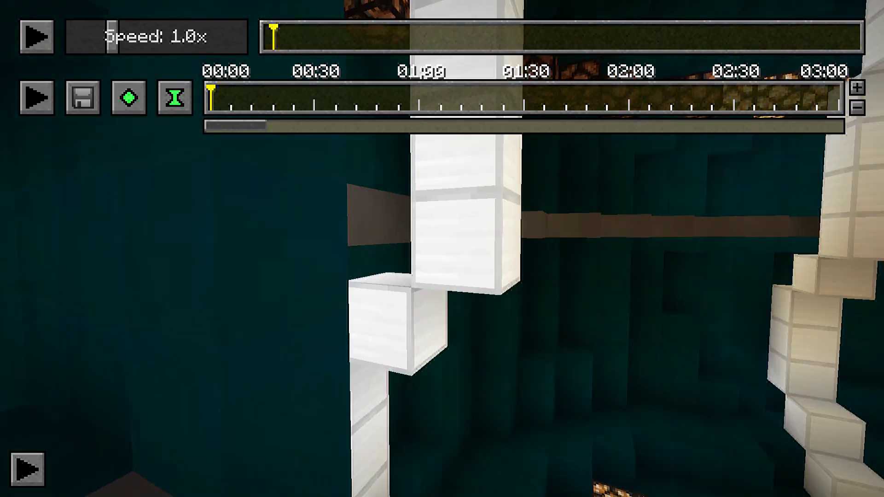
key(w)
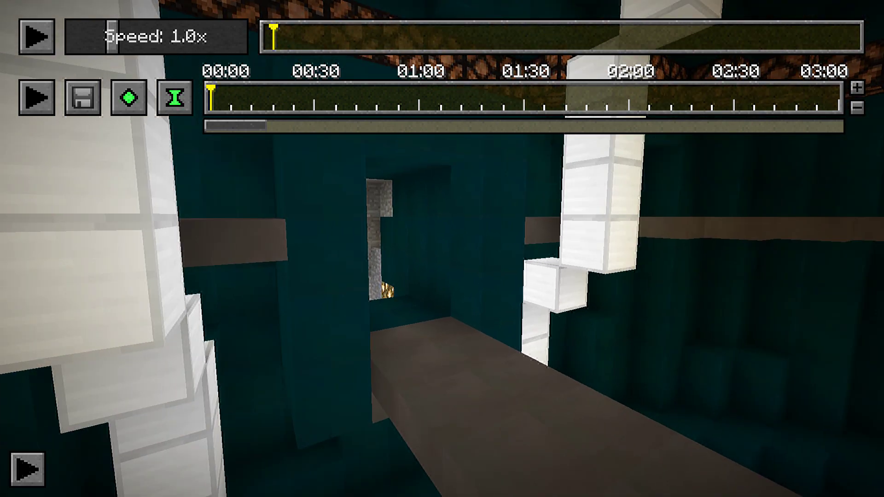
key(x)
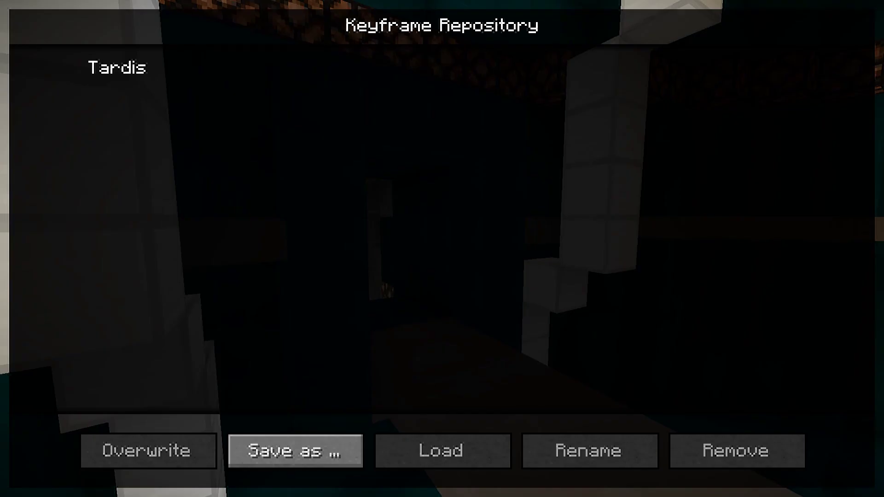
click(117, 67)
click(442, 451)
key(Escape)
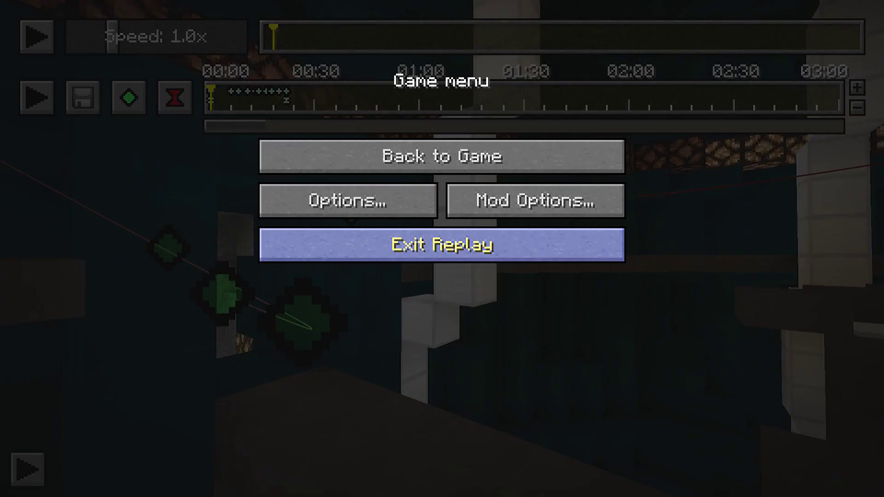
key(Escape)
Step: Play the loaded camera path through the control room up to its last keyframes
key(s)
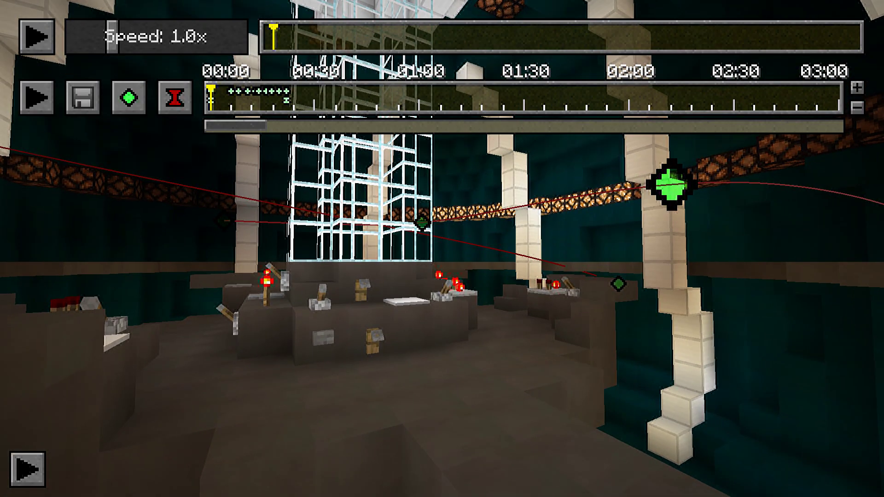
click(46, 109)
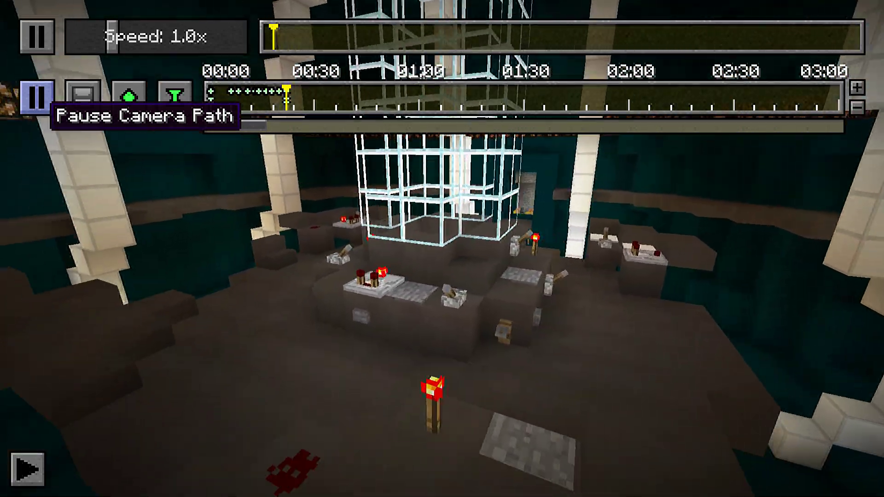
click(37, 97)
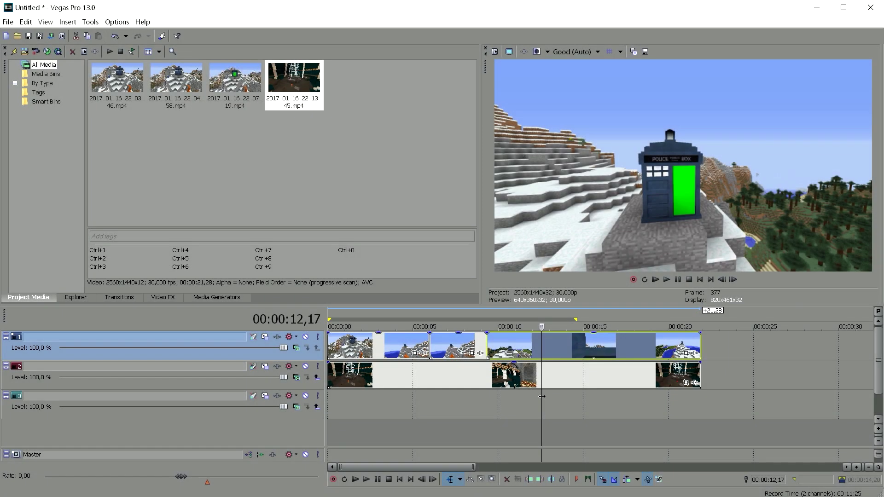
Step: In Vegas Pro, temporarily reduce the green-screen clip's opacity, scrub around 00:00:11,27 to compare it with the interior clip below, and restore full opacity
drag(542, 397, 479, 401)
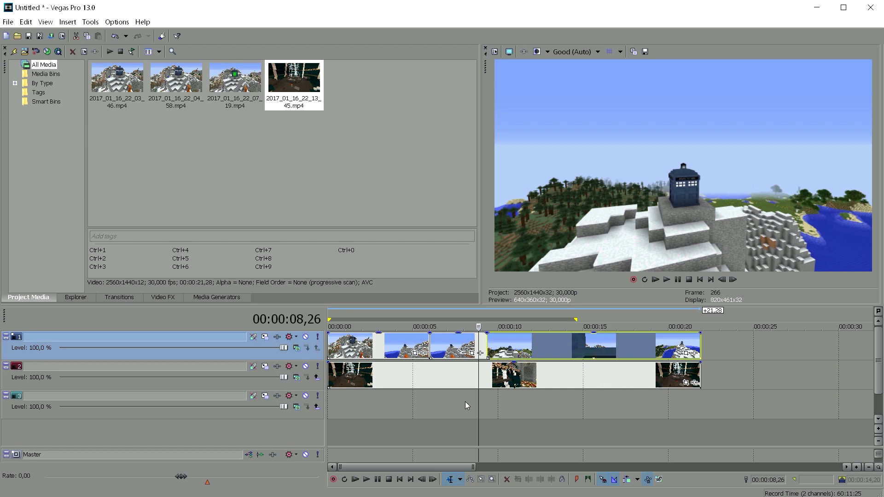
click(539, 414)
click(530, 397)
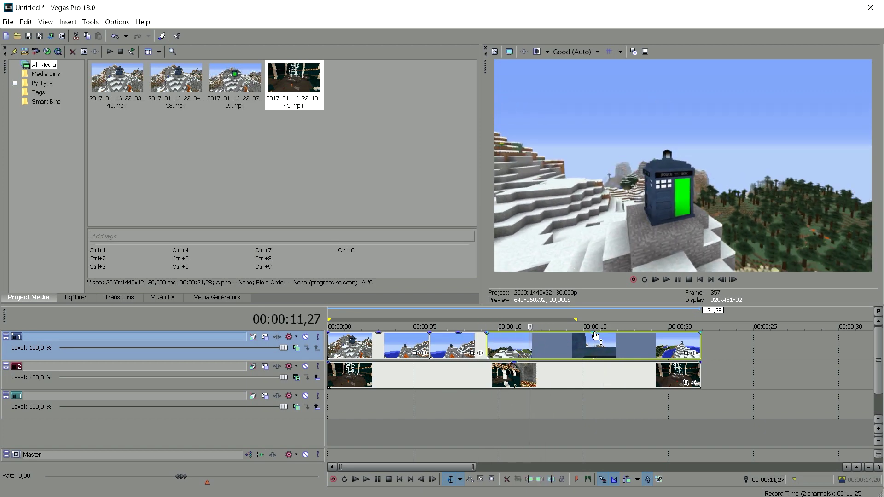
drag(596, 349, 597, 350)
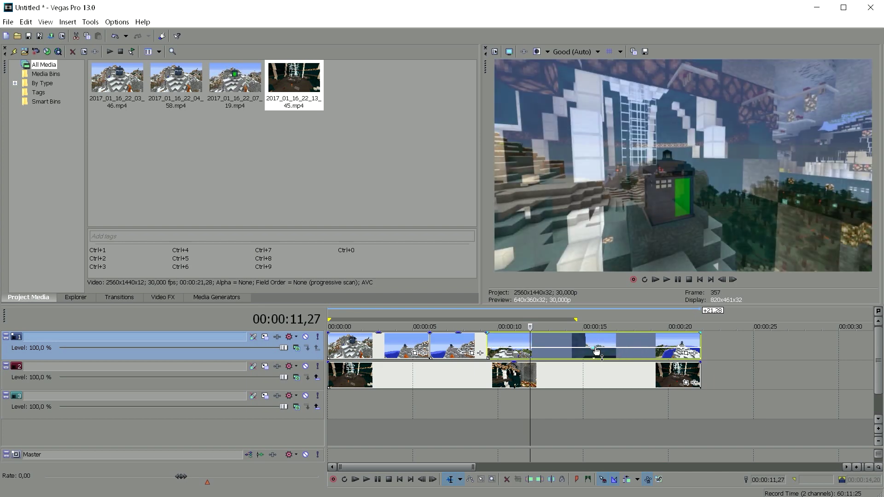
drag(530, 410, 540, 385)
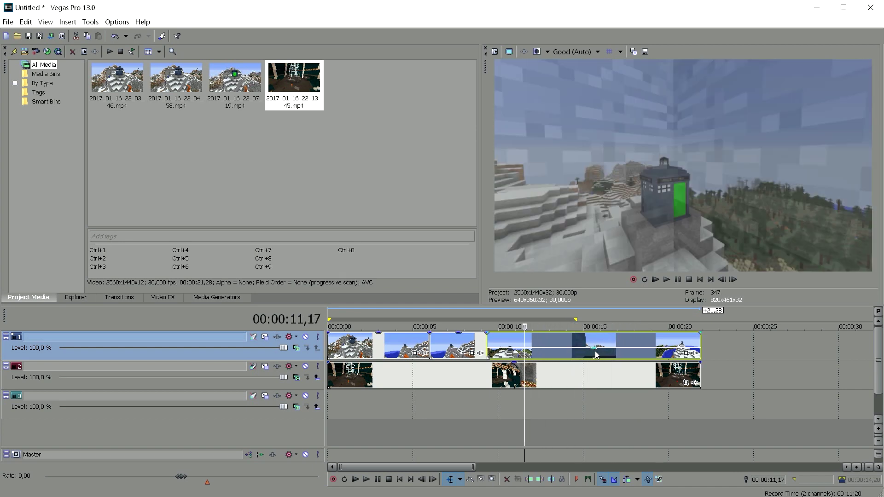
drag(594, 352, 581, 305)
drag(526, 392, 509, 391)
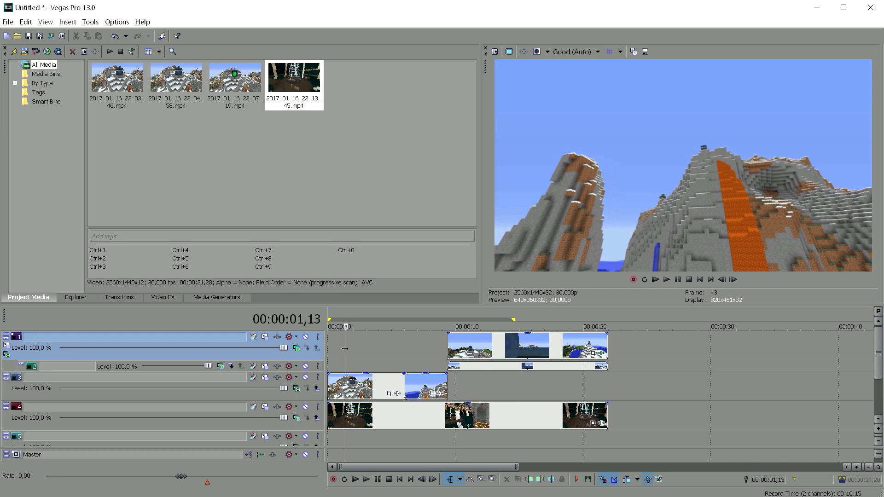
Step: Split the green-screen clip and its child-track copy at 00:00:14,10 and delete both parts after the cut
drag(345, 349, 517, 374)
drag(513, 373, 507, 373)
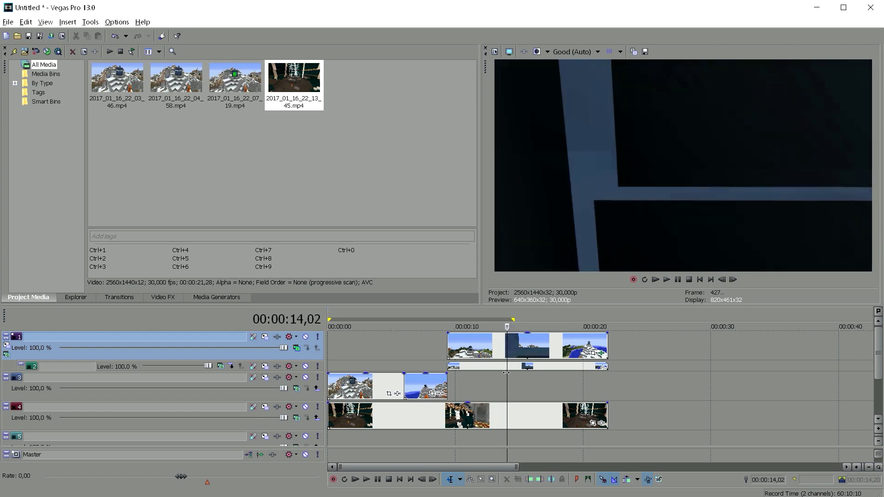
scroll(651, 363, up, 5)
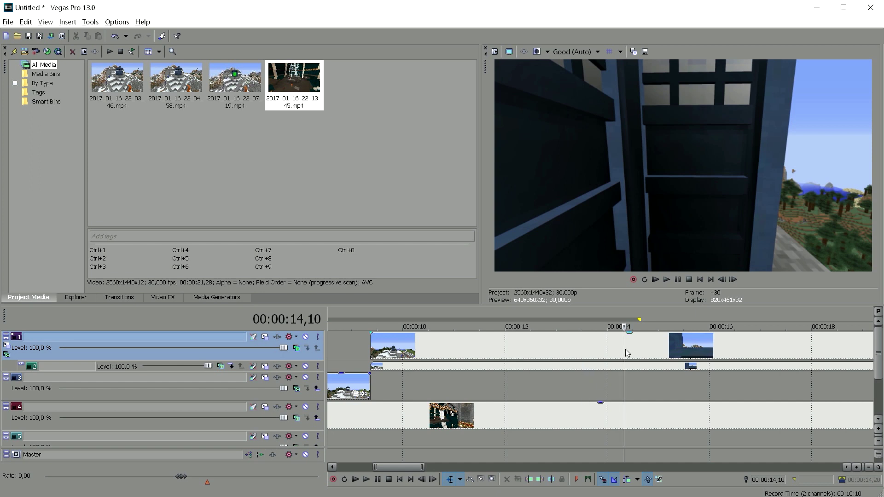
key(s)
click(632, 365)
key(s)
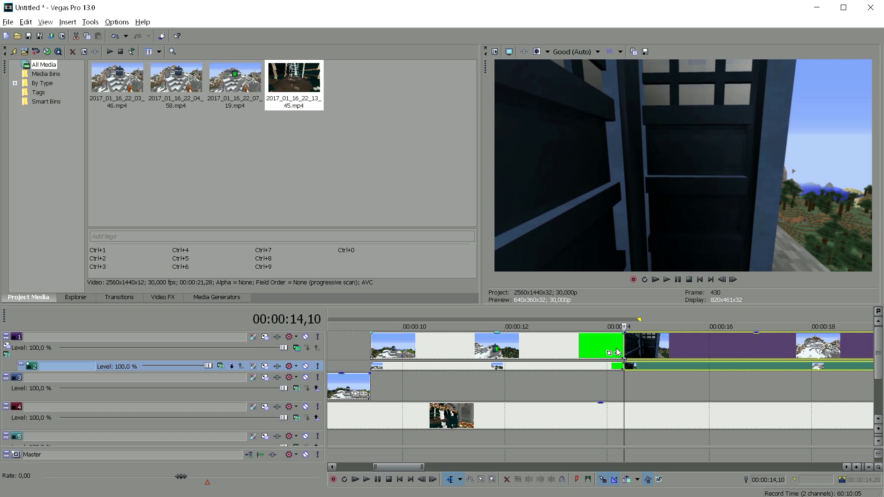
key(Delete)
Step: Step frame by frame from 00:00:14,04 to 00:00:14,12 to examine the transition from the green-screen clip to the interior
key(Left)
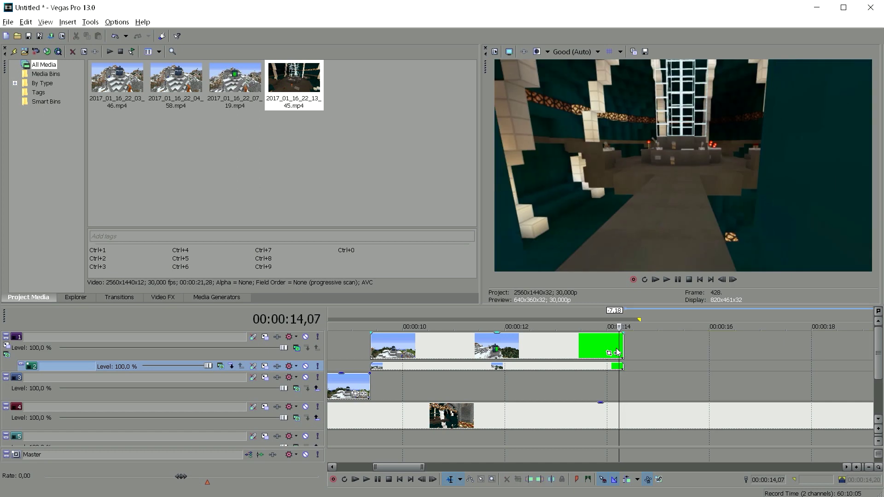
key(Left)
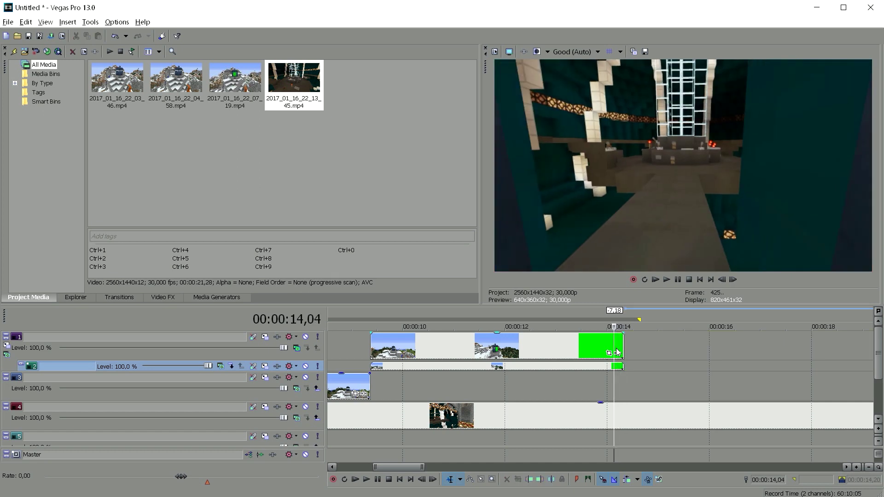
key(Right)
key(Right)
key(Right)
key(Right)
key(Right)
key(Right)
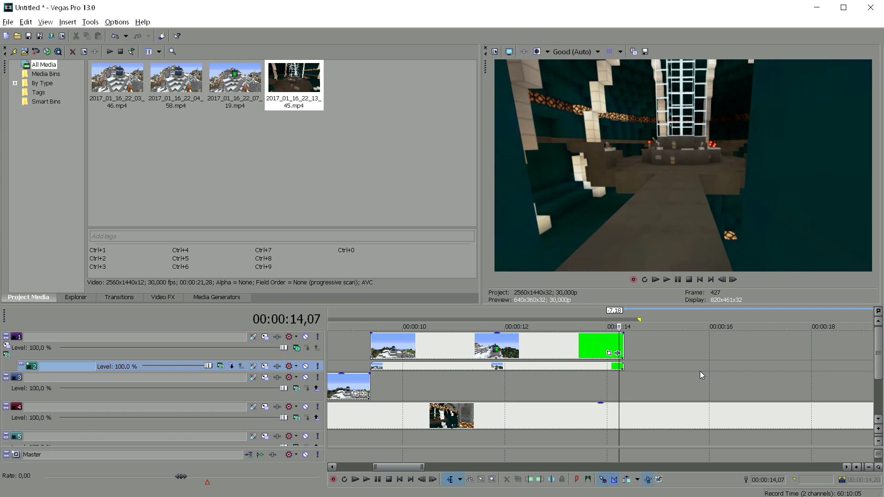
key(Right)
key(Right)
key(Right)
key(Right)
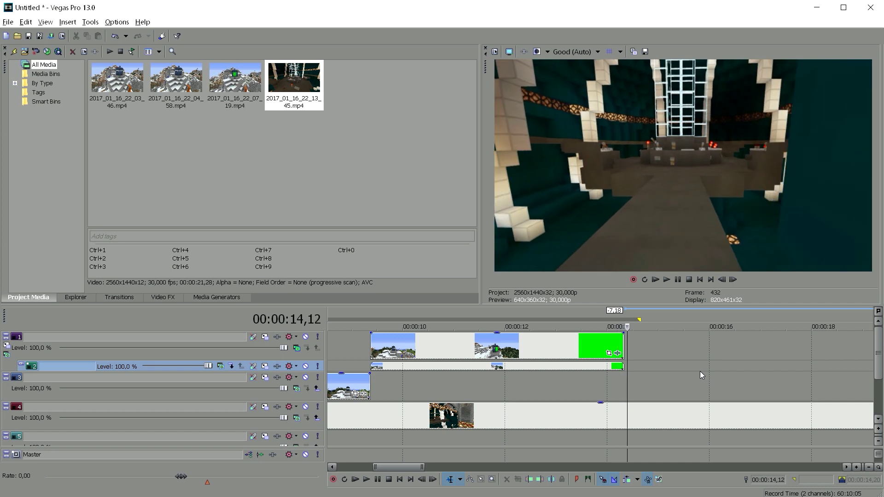
Step: Play the cut from the green-screen clip to the interior, and replay the composited shot from shortly before 00:00:11
key(space)
scroll(594, 343, down, 2)
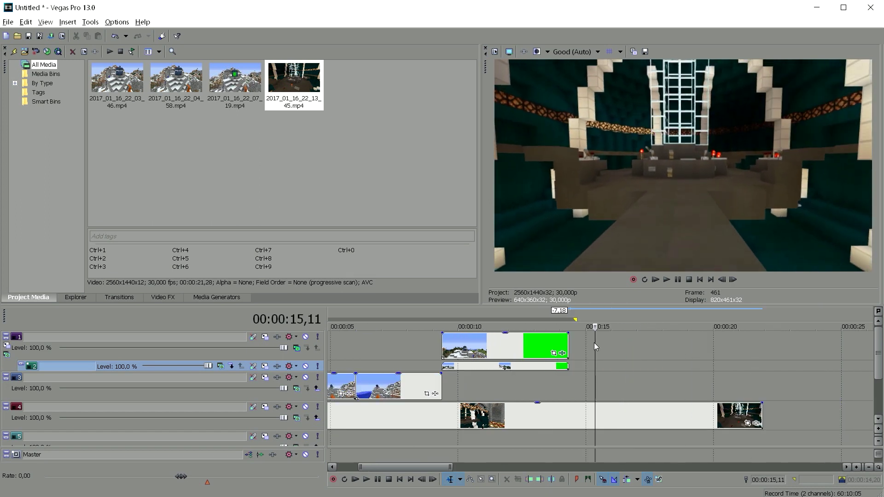
drag(593, 381, 392, 371)
key(space)
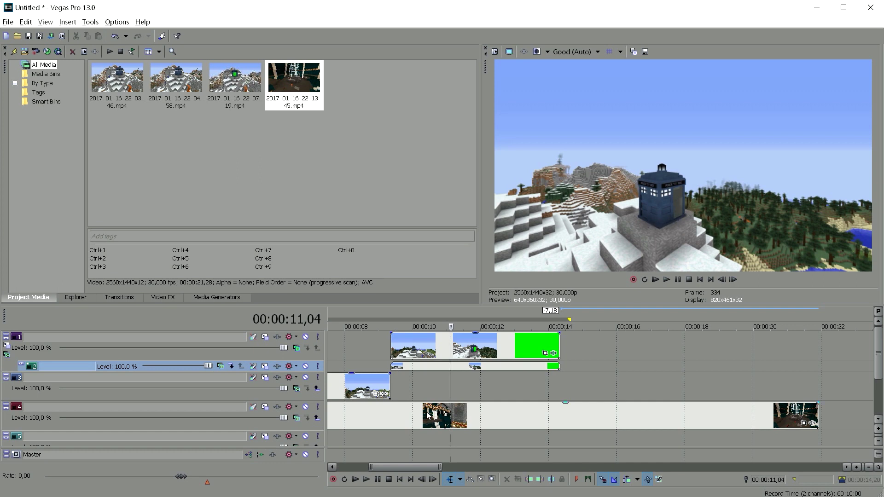
Step: Solo the interior clip's track and step back and forth between 00:00:10,11 and 00:00:11,23 to examine the footage normally hidden by the exterior shot
right_click(451, 416)
key(Escape)
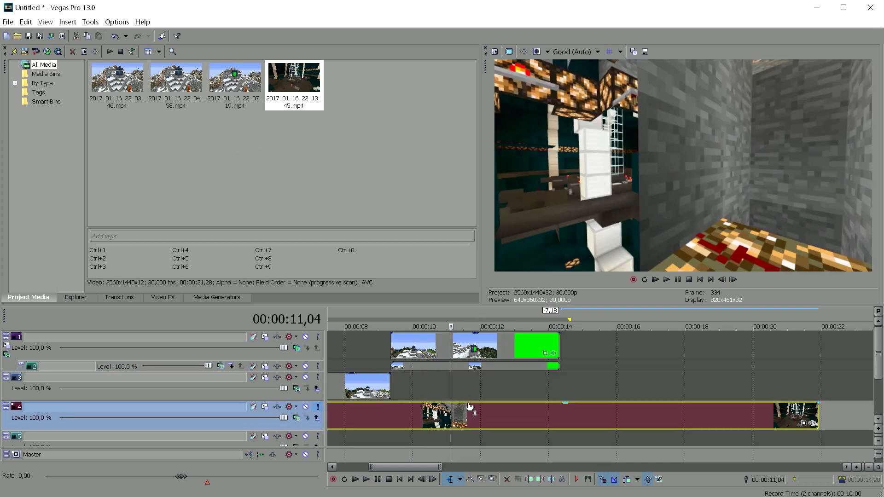
key(Left)
key(Left)
key(Left)
key(Left)
key(Left)
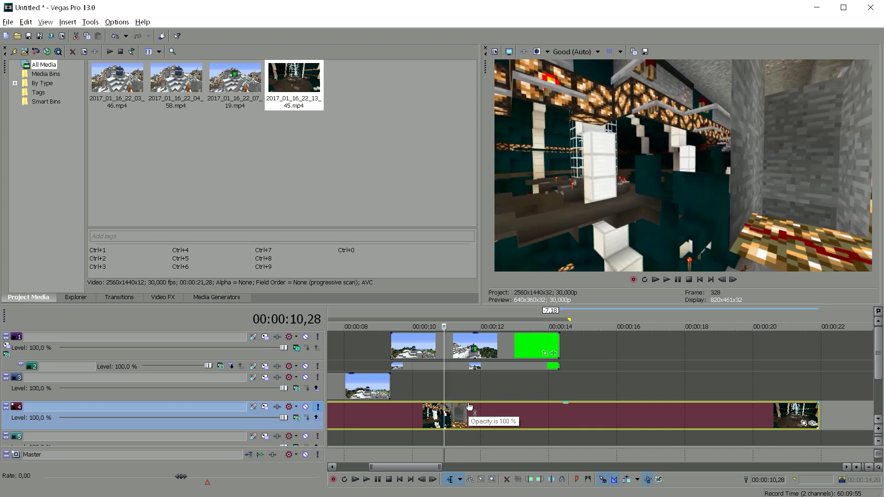
key(Right)
key(Right)
key(Right)
key(Right)
key(Right)
key(Right)
key(Right)
key(Right)
key(Right)
key(Right)
key(Right)
key(Right)
key(Right)
key(Right)
key(Right)
key(Right)
key(Right)
key(Right)
key(Right)
key(Right)
key(Right)
key(Right)
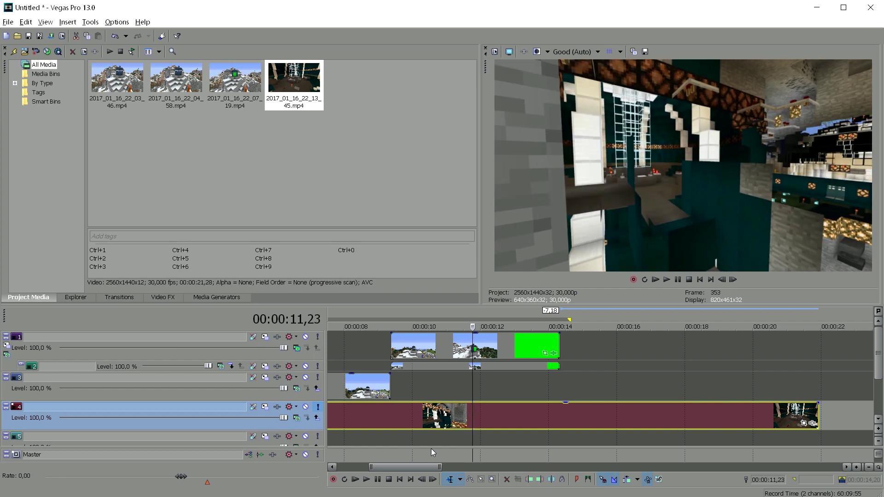
key(Right)
key(Right)
key(Right)
key(Right)
key(Right)
key(Right)
key(Right)
key(Right)
key(Right)
key(Right)
key(Right)
key(Right)
key(Right)
key(Right)
key(Right)
key(Right)
key(Right)
key(Right)
key(Right)
key(Left)
key(Left)
key(Left)
key(Left)
key(Left)
key(Left)
key(Left)
key(Left)
key(Left)
key(Left)
key(Left)
key(Left)
key(Left)
key(Left)
key(Left)
key(Left)
key(Left)
key(Left)
key(Left)
key(Left)
key(Left)
key(Left)
key(Left)
key(Left)
key(Left)
key(Left)
key(Left)
key(Left)
key(Left)
key(Left)
key(Left)
key(Left)
key(Left)
key(Left)
key(Left)
key(Left)
key(Left)
key(Left)
key(Left)
key(Left)
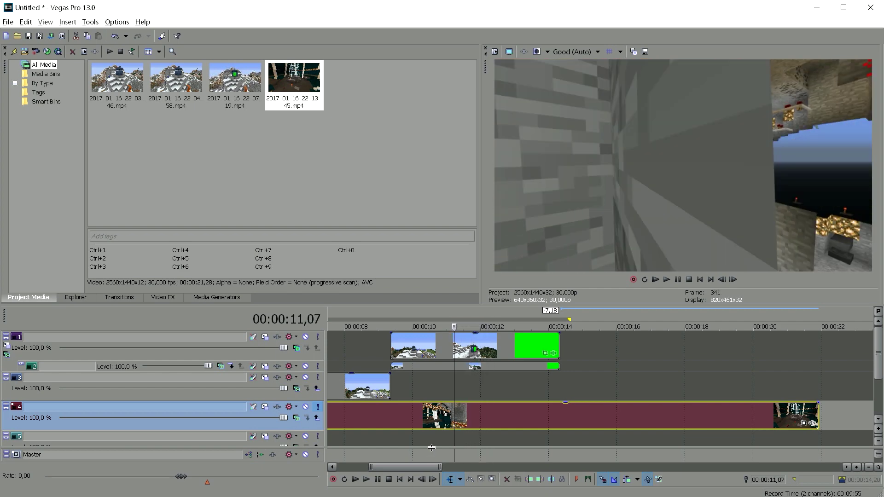
key(Left)
key(Left)
key(Left)
key(Left)
key(Left)
key(Left)
key(Left)
key(Left)
key(Left)
key(Left)
key(Left)
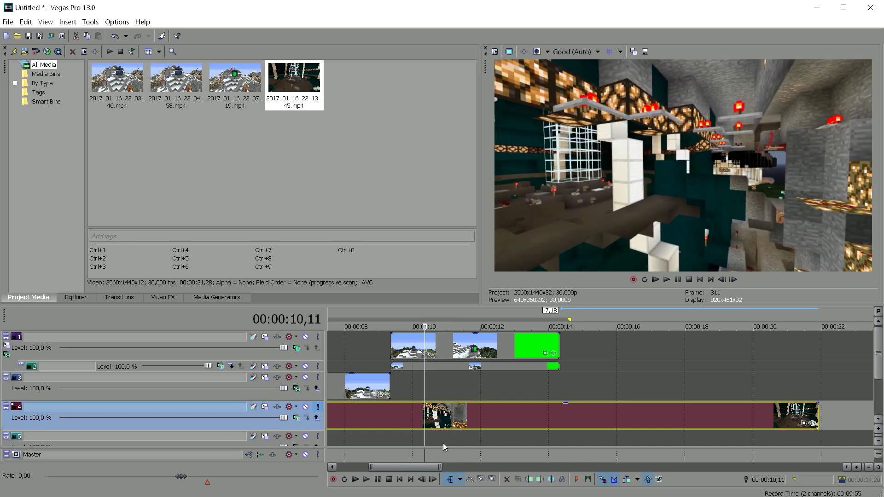
Step: Step through the soloed interior clip from 00:00:10,11 to 00:00:12,16 and back to 00:00:12,06 to examine the camera's approach to the corridor
key(Right)
key(Right)
key(Right)
key(Right)
key(Right)
key(Right)
key(Right)
key(Right)
key(Right)
key(Right)
key(Right)
key(Right)
key(Right)
key(Right)
key(Right)
key(Right)
key(Right)
key(Right)
key(Right)
key(Right)
key(Right)
key(Right)
key(Right)
key(Right)
key(Right)
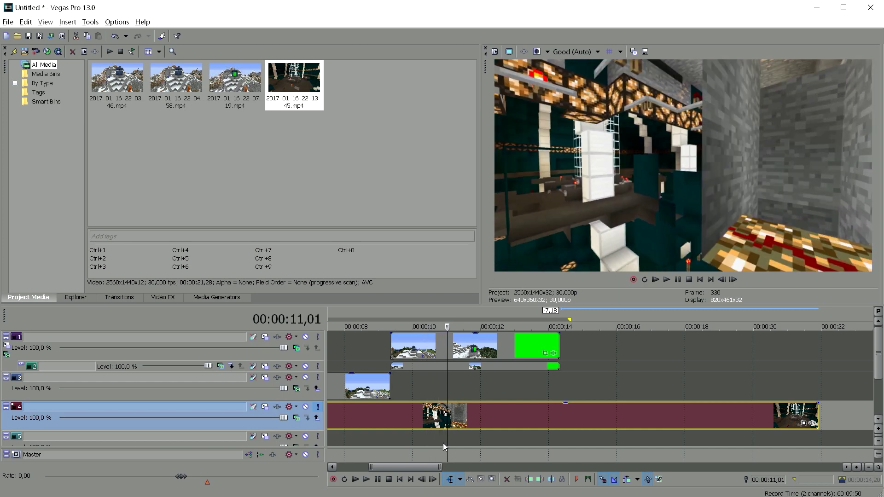
key(Right)
key(Right)
key(Right)
key(Right)
key(Right)
key(Right)
key(Right)
key(Right)
key(Right)
key(Right)
key(Right)
key(Right)
key(Right)
key(Right)
key(Right)
key(Right)
key(Right)
key(Right)
key(Right)
key(Right)
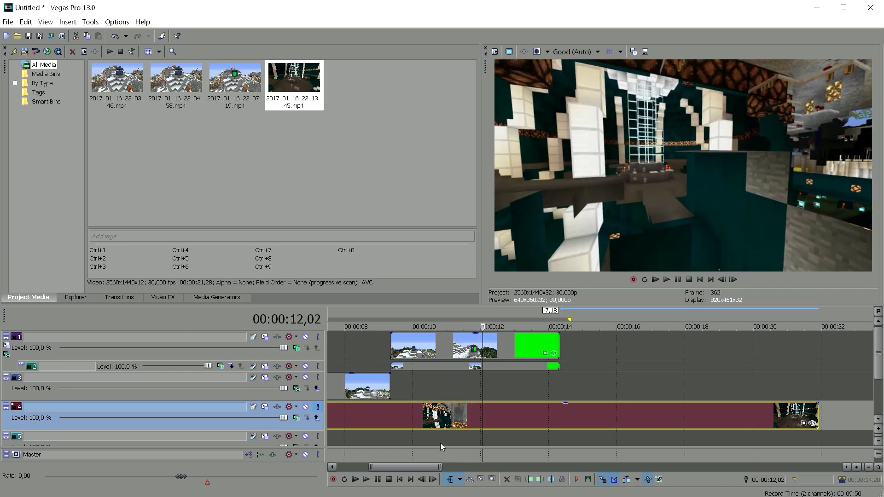
key(Right)
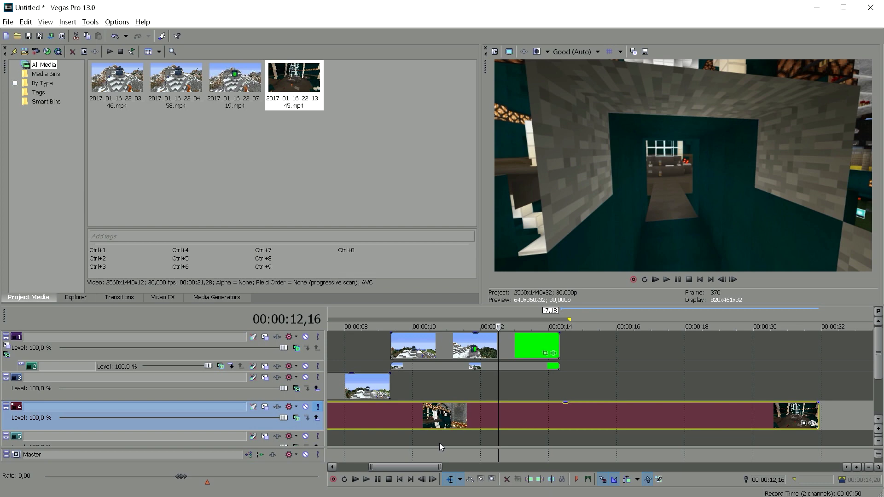
key(Left)
key(j)
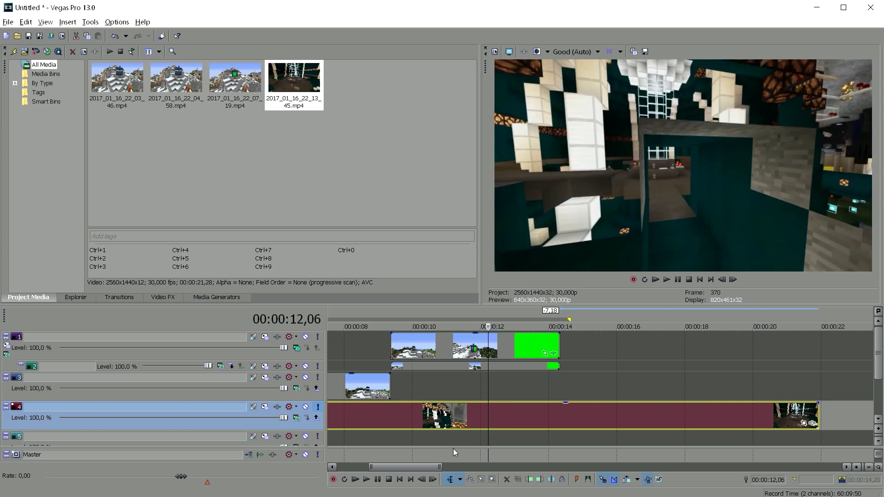
key(Left)
key(Left)
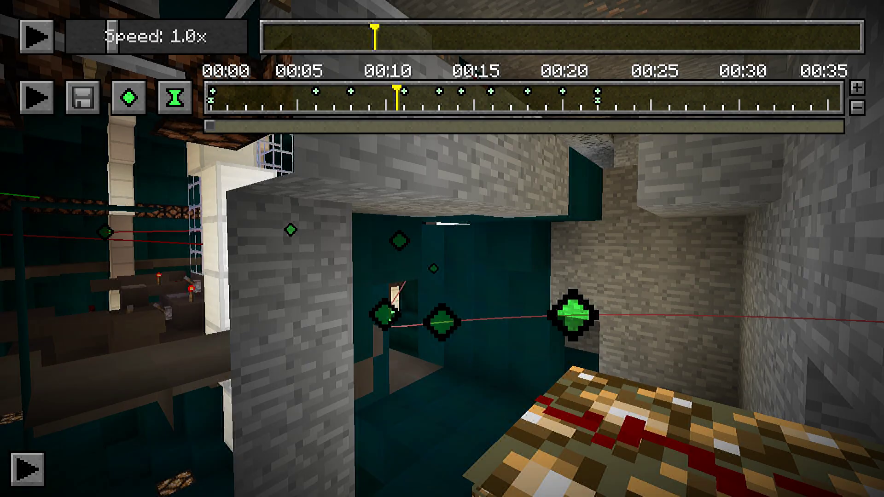
Step: Examine the camera path from several angles around the stone corridor, moving the keyframe timeline position to 00:11
key(w)
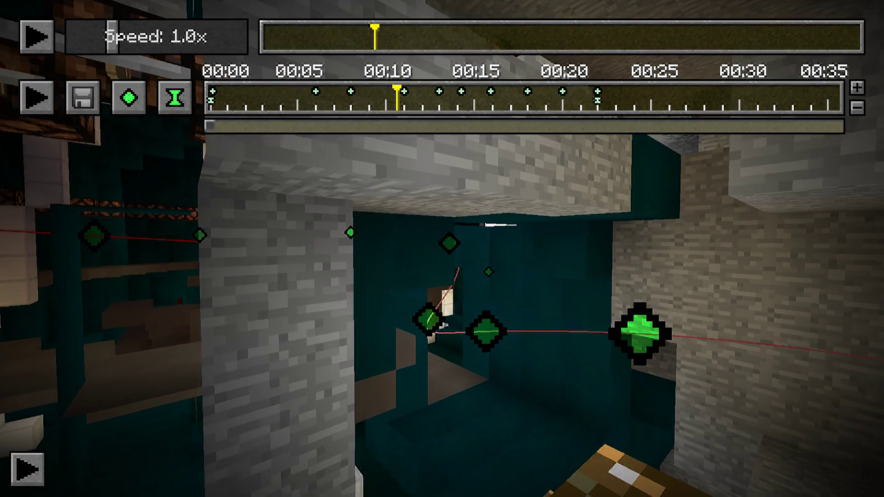
key(w)
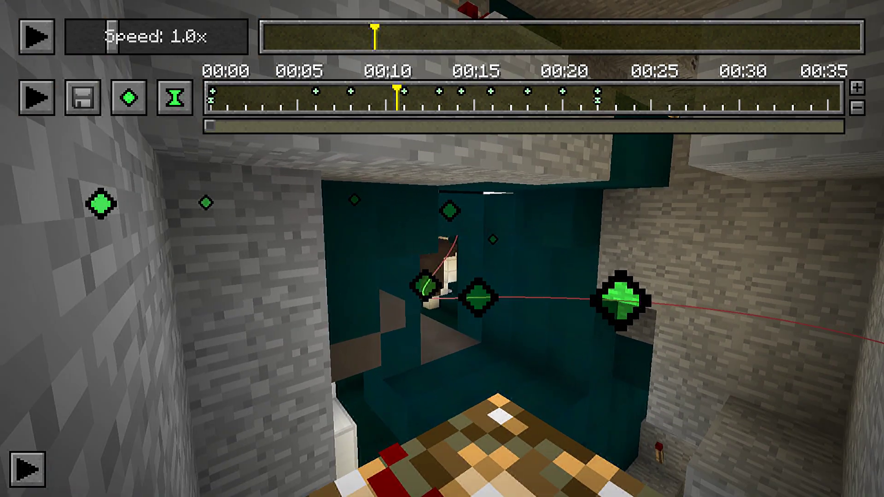
click(403, 104)
key(s)
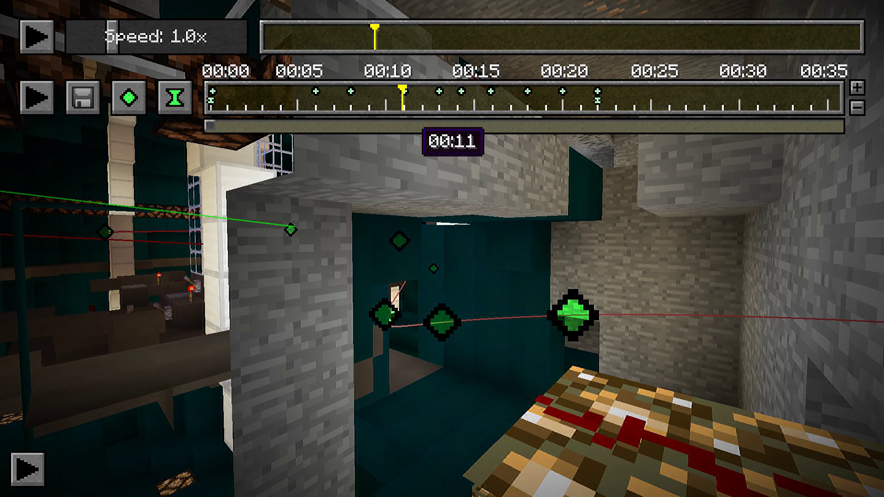
click(421, 104)
click(408, 104)
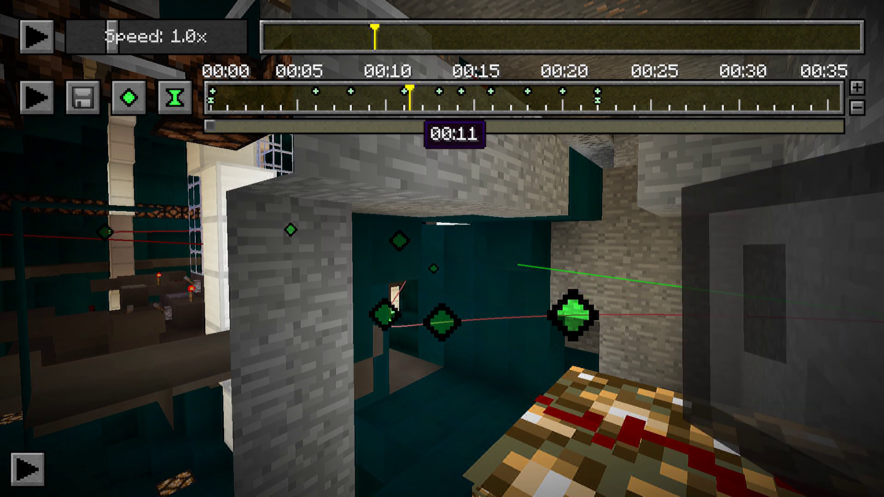
key(w)
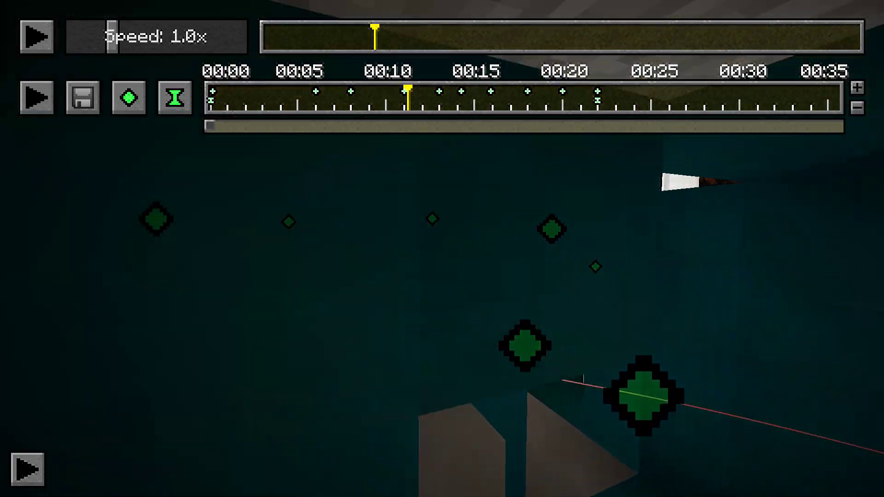
key(w)
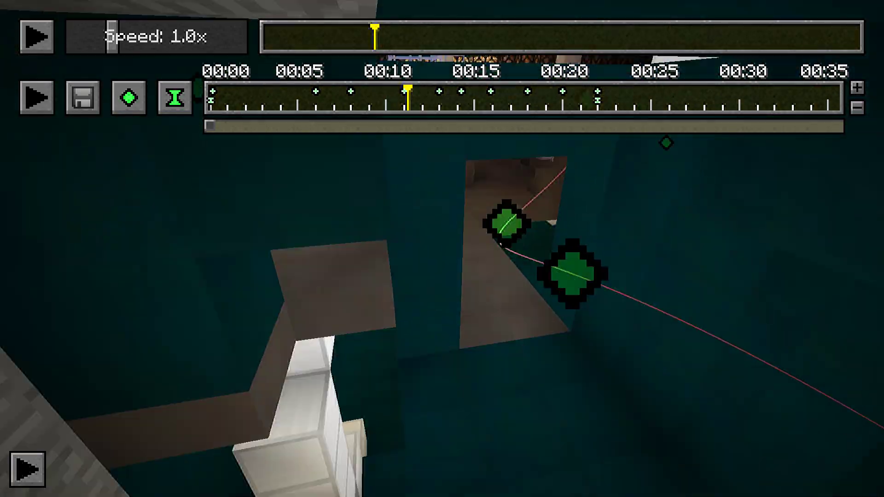
key(w)
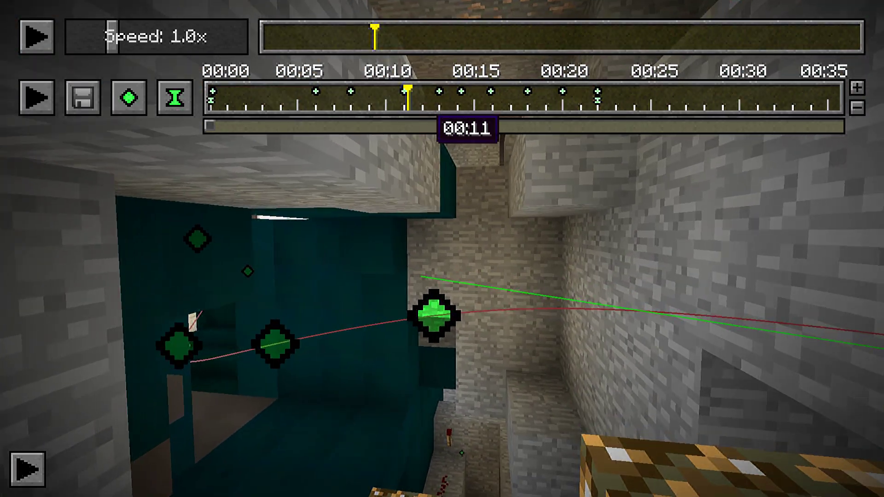
key(s)
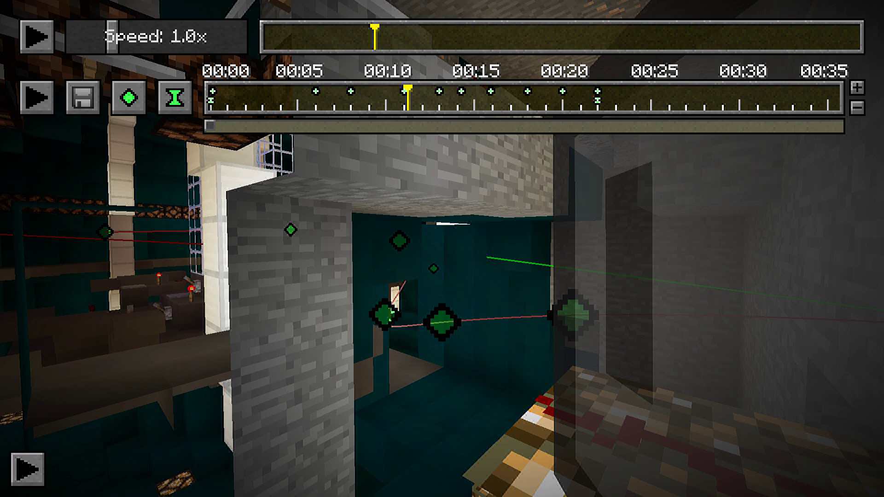
key(s)
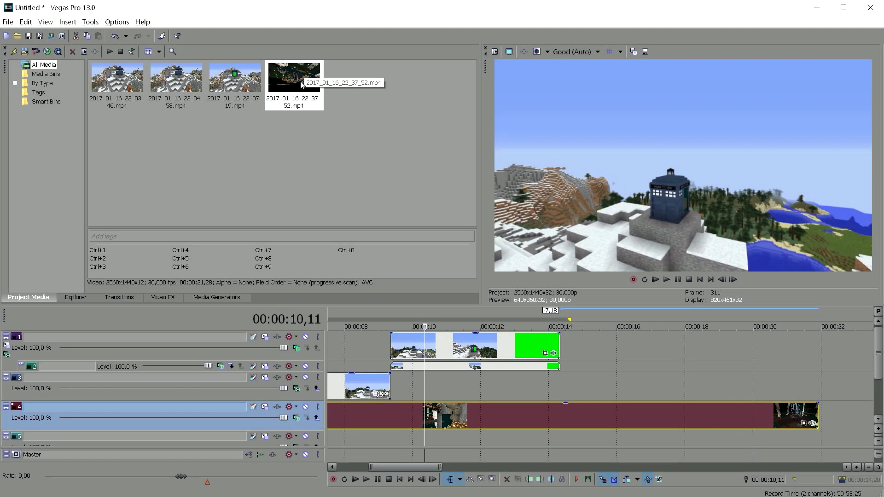
Step: Replace the interior clip 2017_01_16_22_37_52.mp4 in Vegas Pro with 2017_01_16_22_44_08.mp4 and preview the new footage at 00:00:12,24
right_click(300, 82)
click(331, 254)
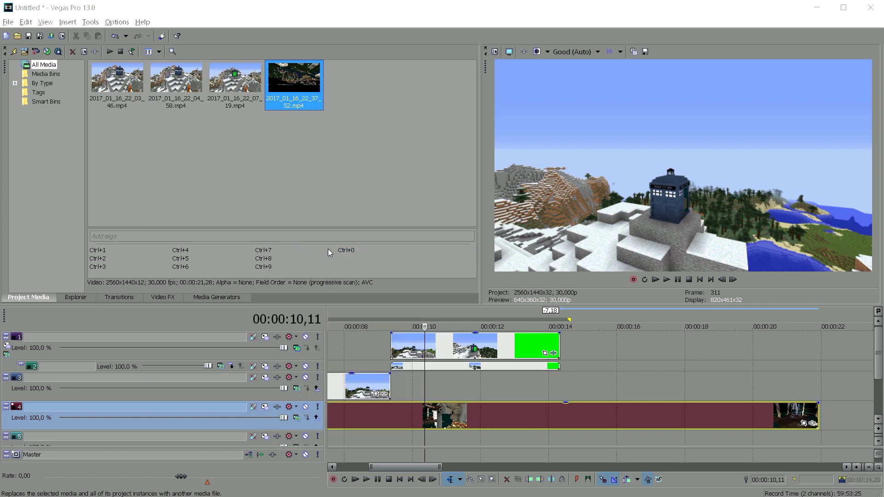
click(506, 114)
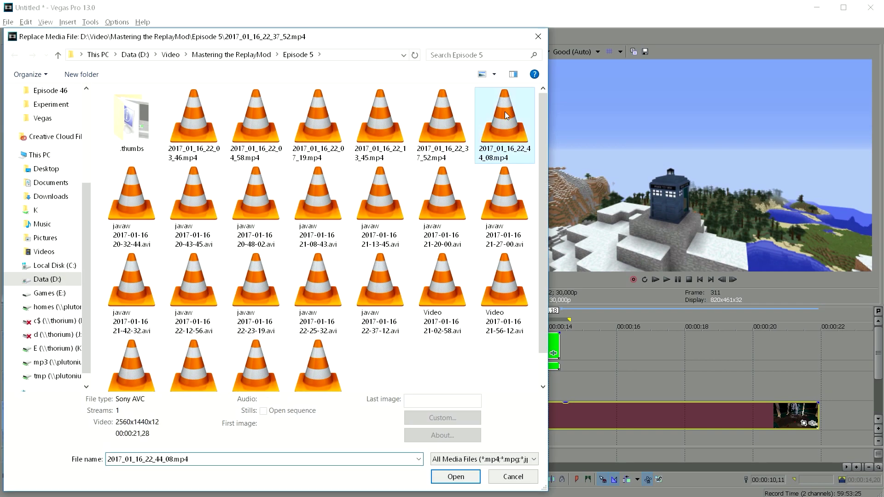
click(455, 477)
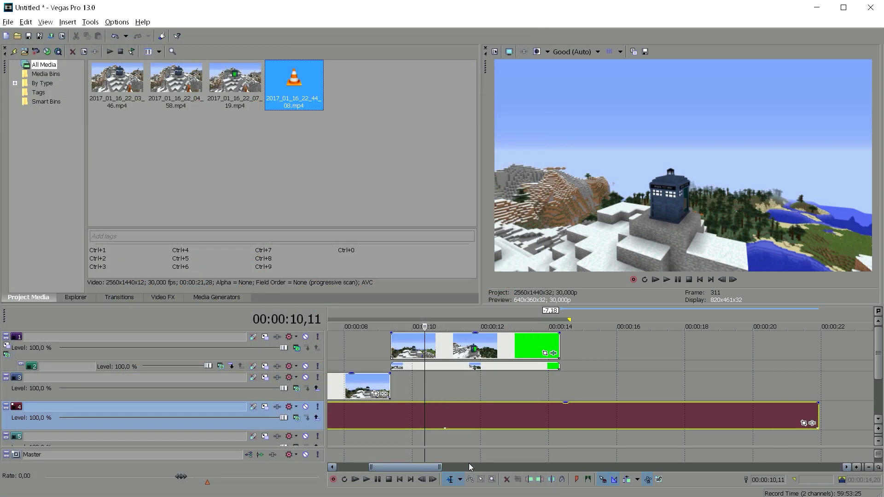
drag(424, 386, 521, 392)
click(508, 412)
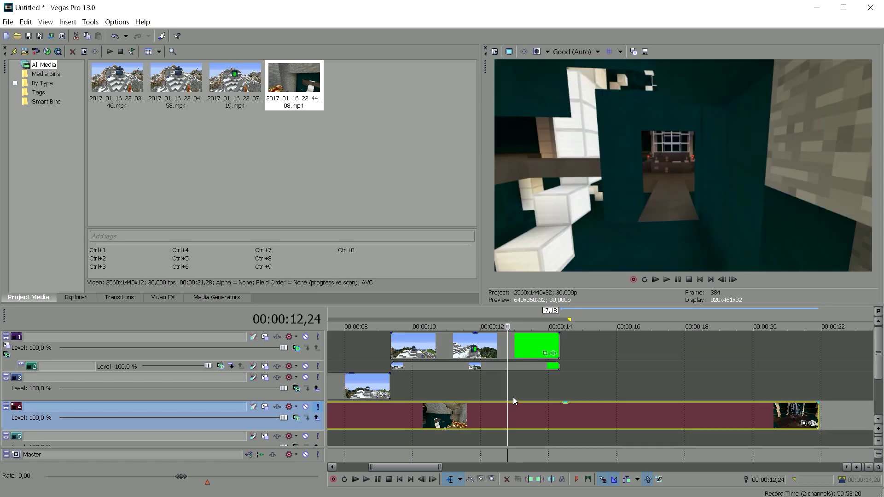
Step: Trim the interior clip to end at 00:00:18,29 by splitting it and deleting the remainder, and add a fade-out of about one second
click(391, 379)
drag(390, 438, 719, 436)
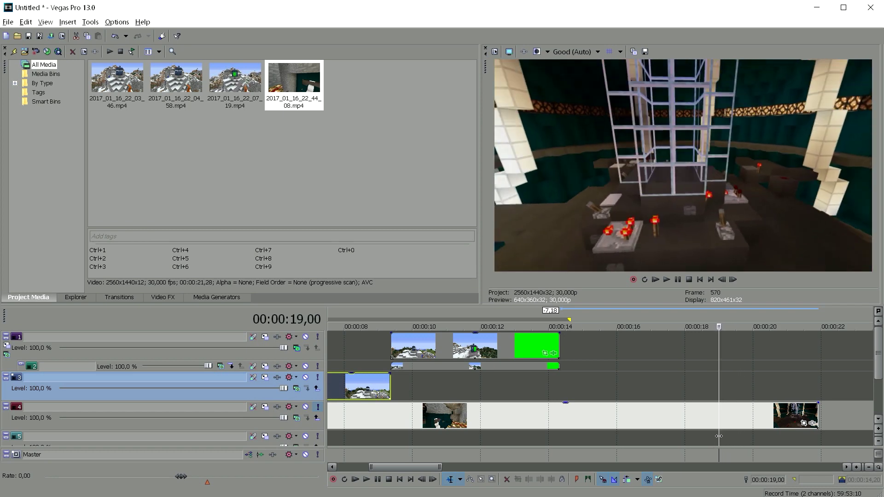
click(720, 424)
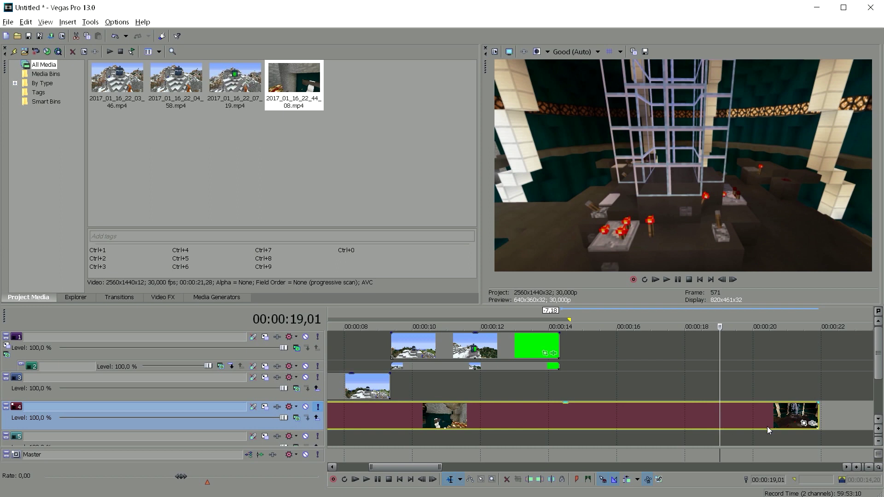
key(Left)
key(Left)
key(s)
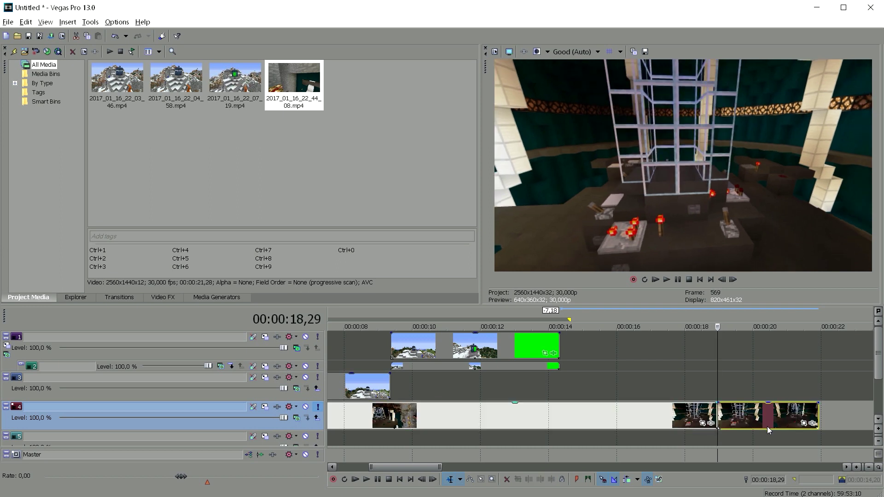
key(Delete)
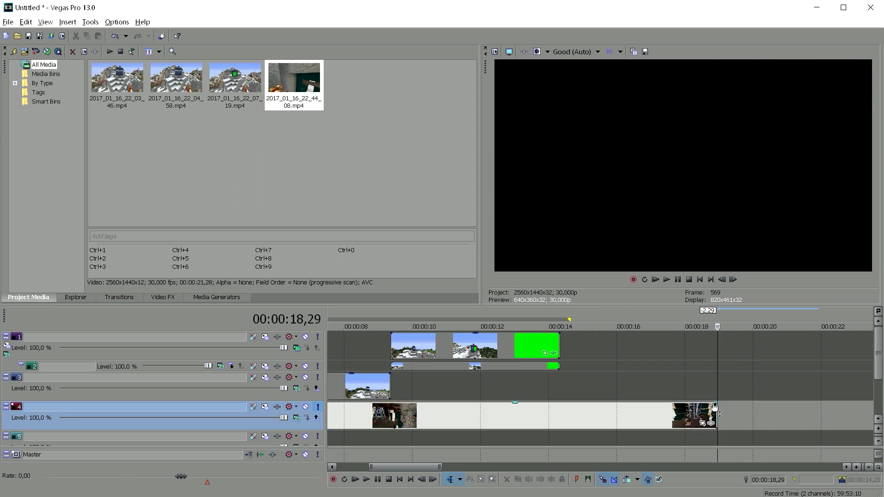
drag(716, 406, 685, 399)
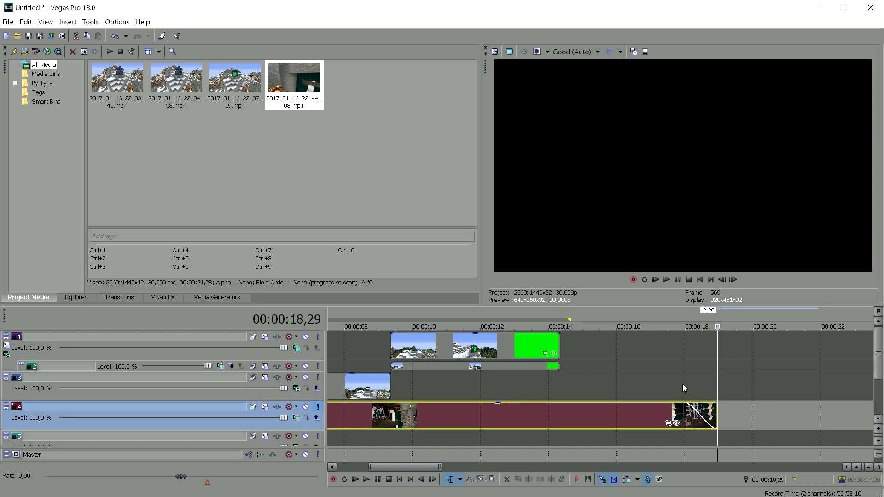
click(683, 385)
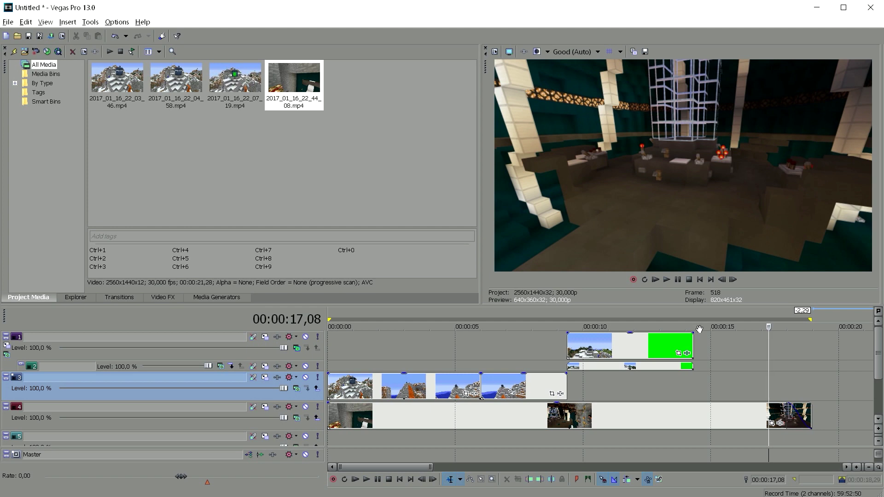
Step: Try extending the interior clip's end past 00:00:20 to preview more footage, shorten it slightly, and undo both length changes
scroll(813, 403, down, 3)
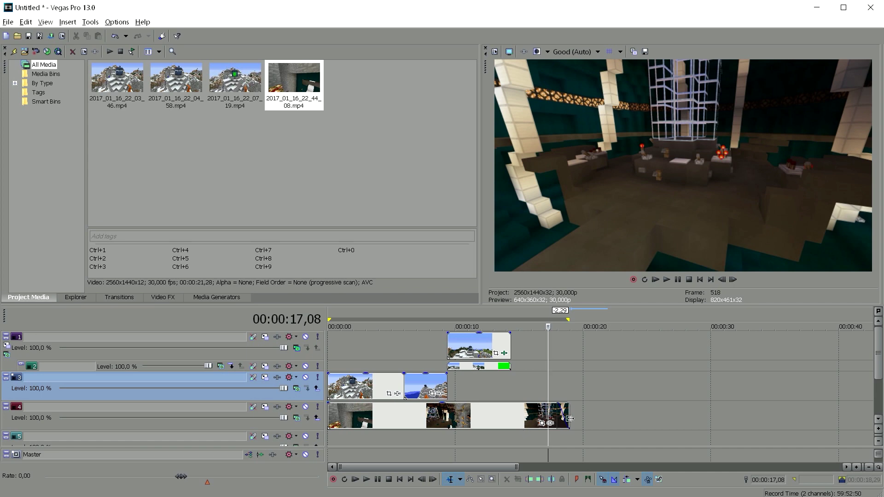
drag(570, 419, 629, 417)
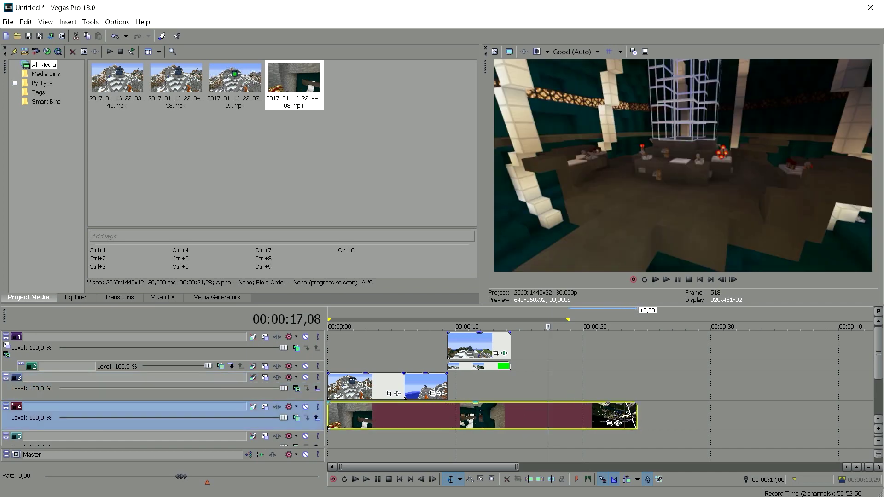
click(591, 413)
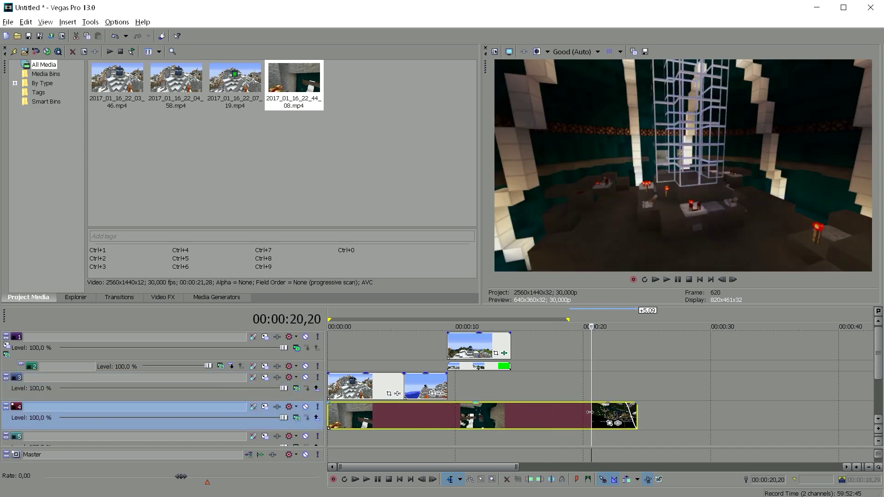
key(space)
key(j)
drag(635, 416, 608, 410)
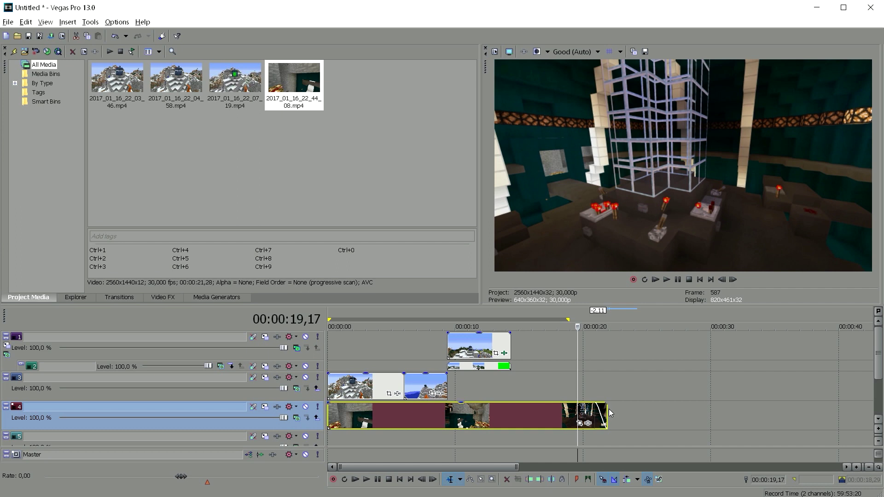
key(alt+])
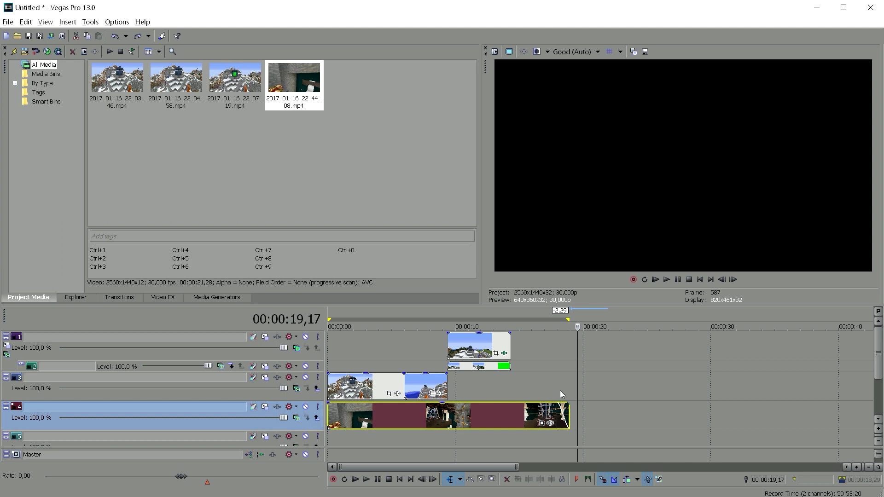
Step: Scrub through the interior footage between 00:00:15,24 and 00:00:16,21 to examine the camera's entry into the console room
click(523, 385)
drag(523, 384, 540, 395)
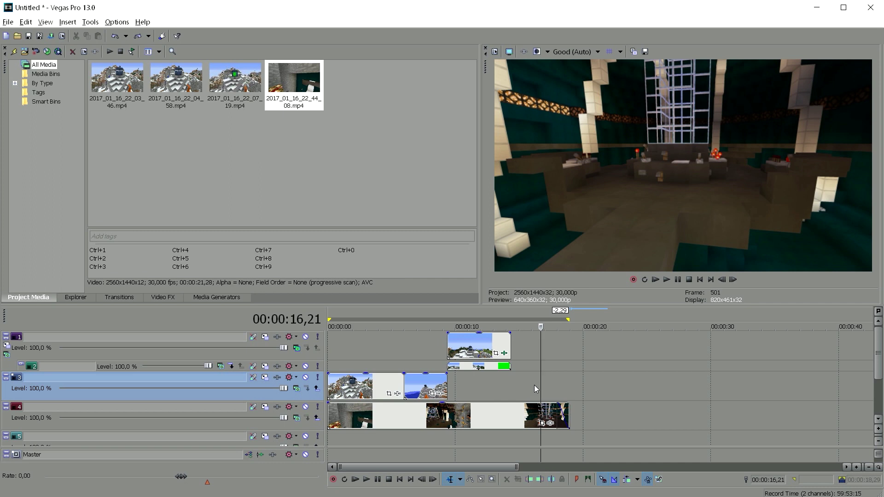
click(528, 376)
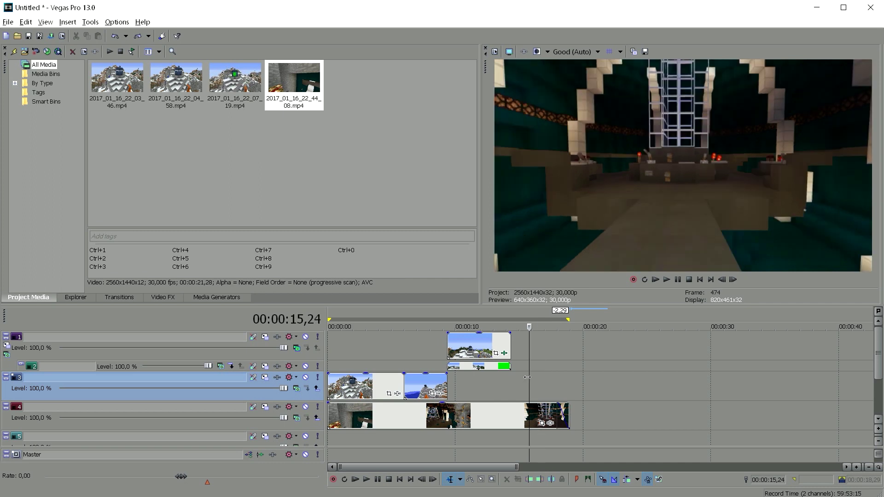